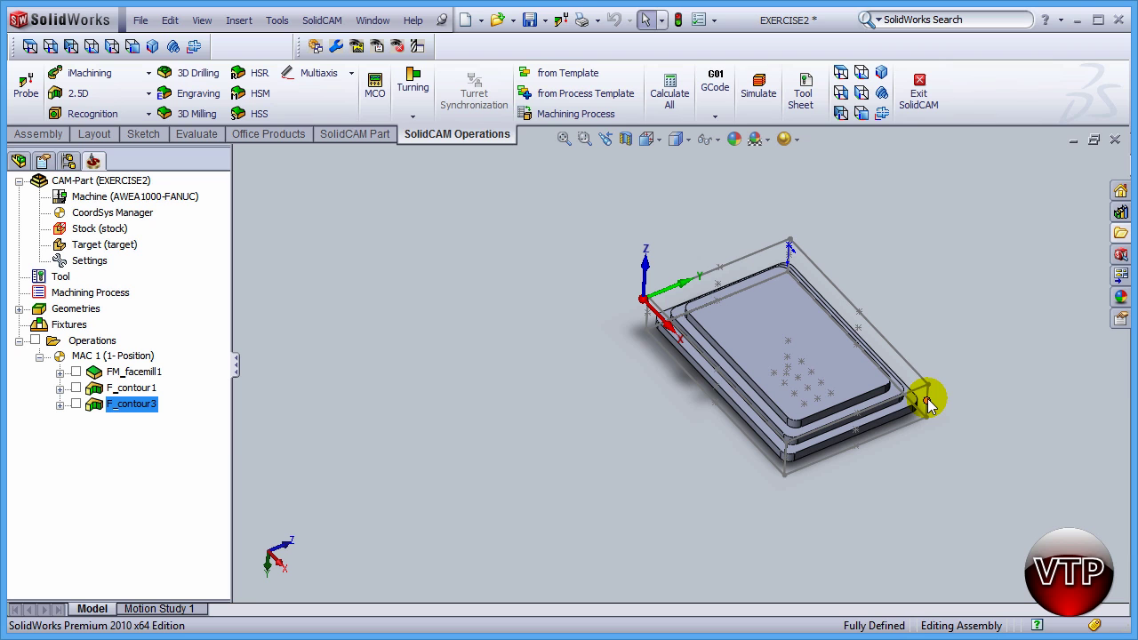
Step: Edit F_contour3 and save a copy of it as the new operation F_contour3_1
{"action": "scroll", "coordinate": [956, 389], "scroll_direction": "down", "scroll_amount": 5}
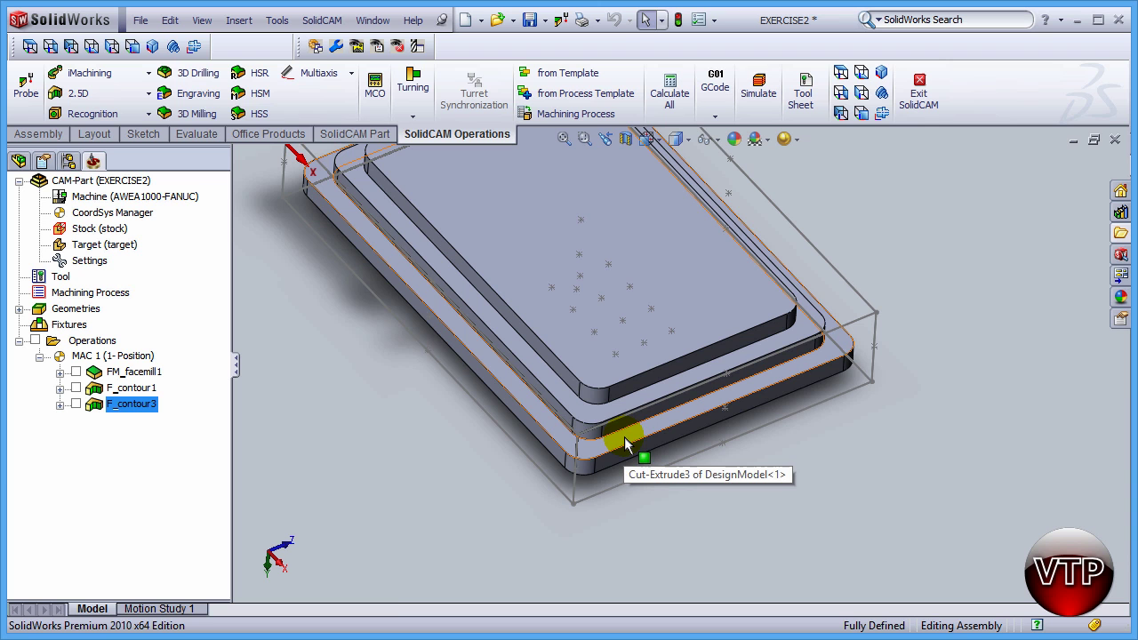
{"action": "right_click", "coordinate": [125, 407]}
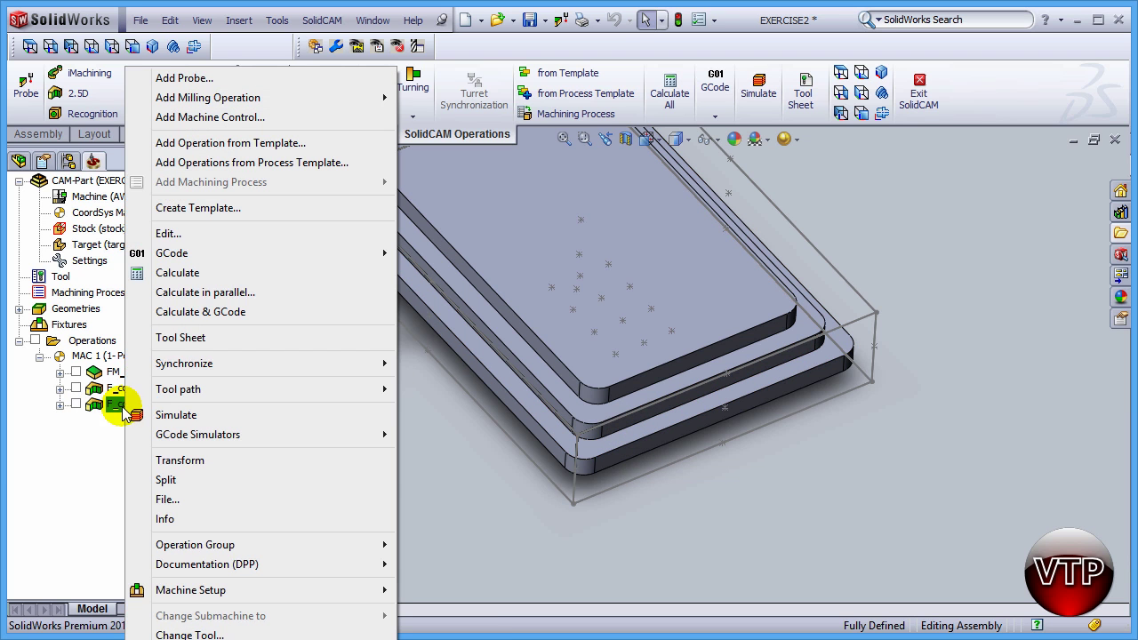
{"action": "left_click", "coordinate": [164, 231]}
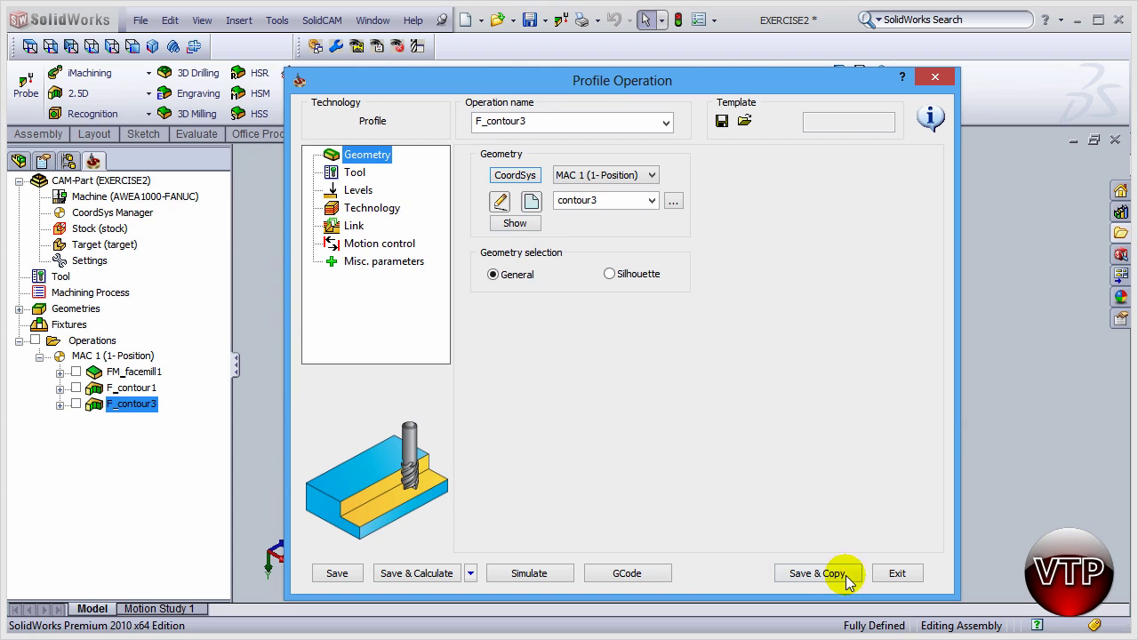
{"action": "left_click", "coordinate": [816, 573]}
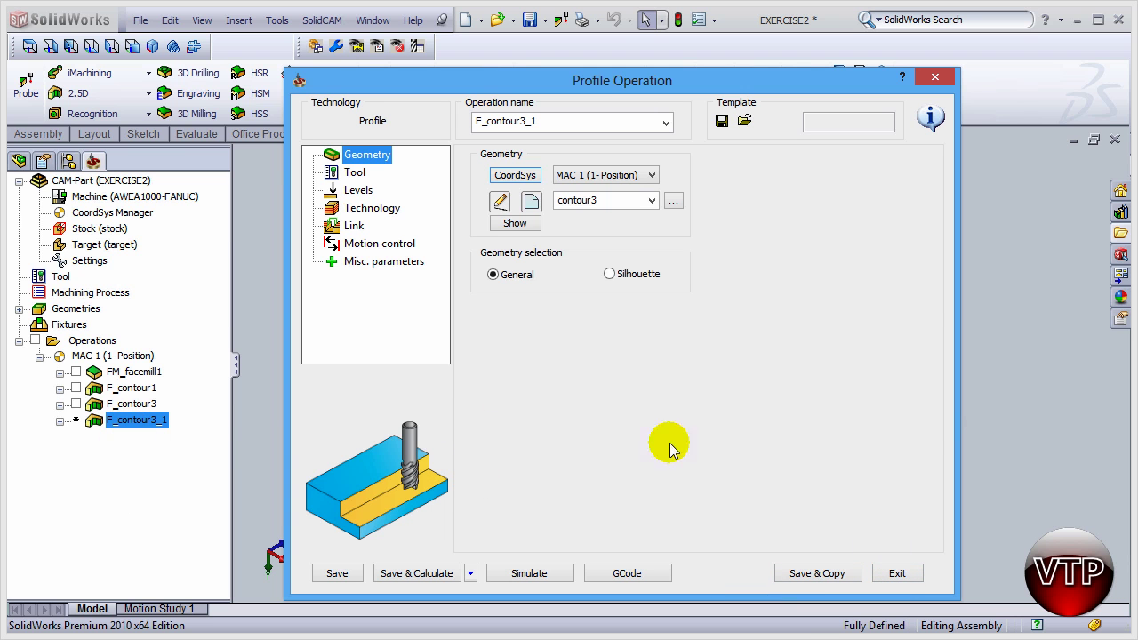
Step: Define geometry contour5 with Auto-constant Z, chaining from the bottom front edge to the target vertex
{"action": "left_click", "coordinate": [530, 201]}
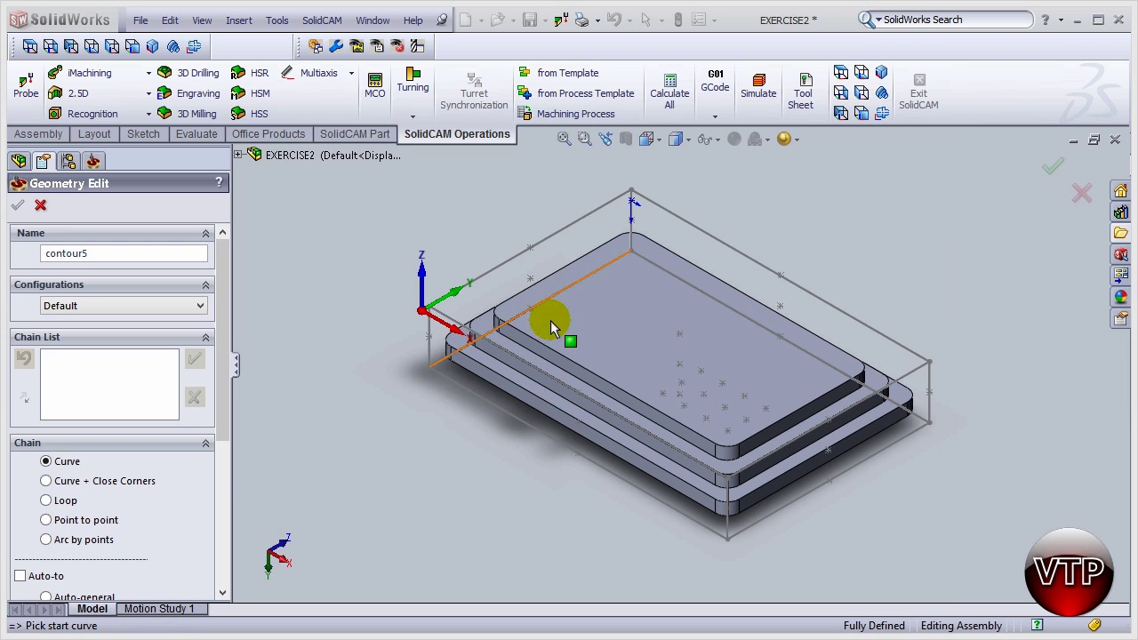
{"action": "scroll", "coordinate": [216, 462], "scroll_direction": "down", "scroll_amount": 5}
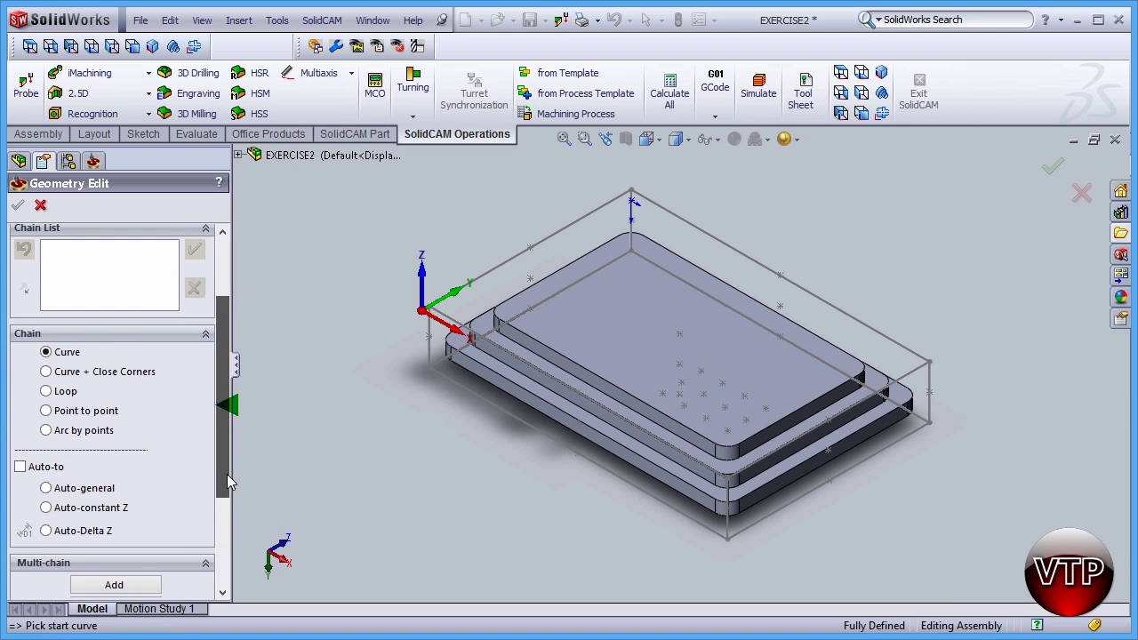
{"action": "left_click", "coordinate": [40, 400]}
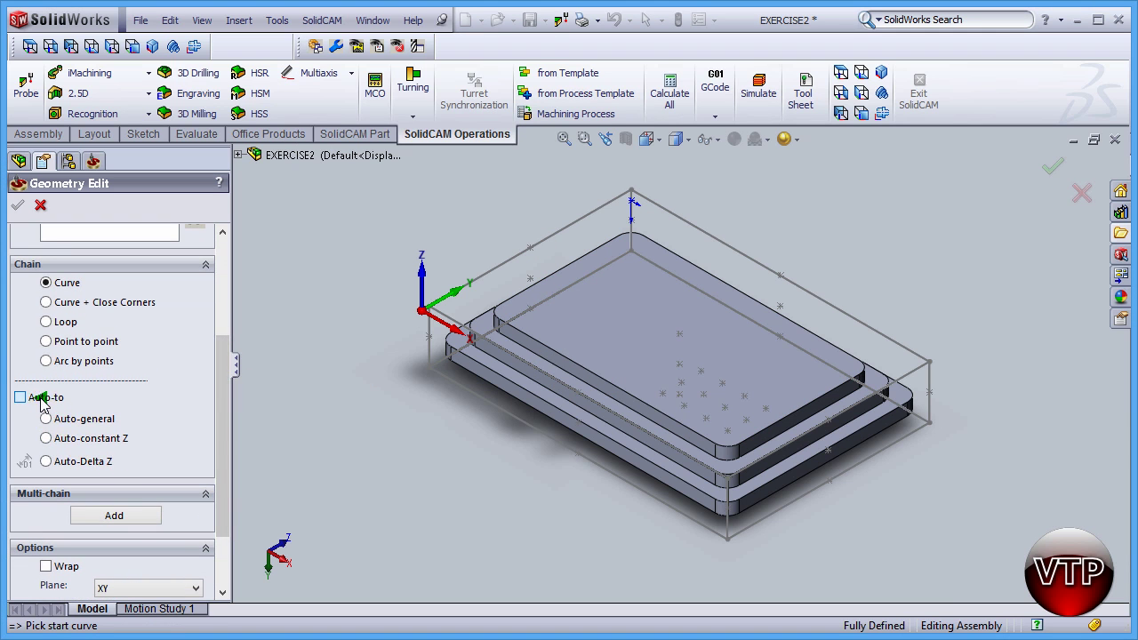
{"action": "left_click", "coordinate": [79, 446]}
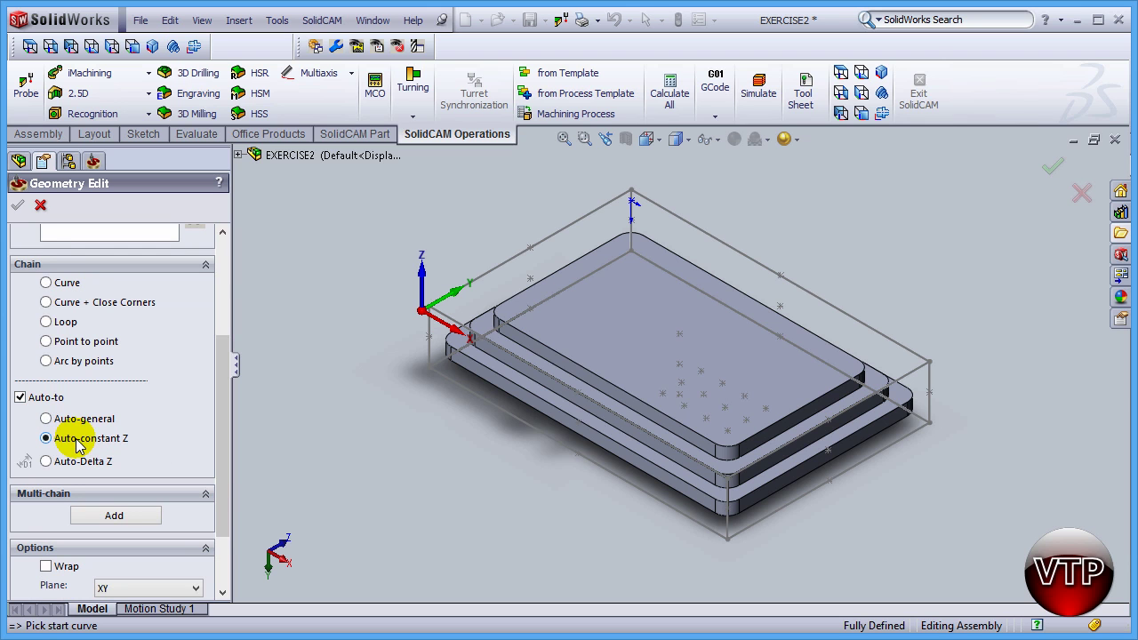
{"action": "left_click", "coordinate": [709, 503]}
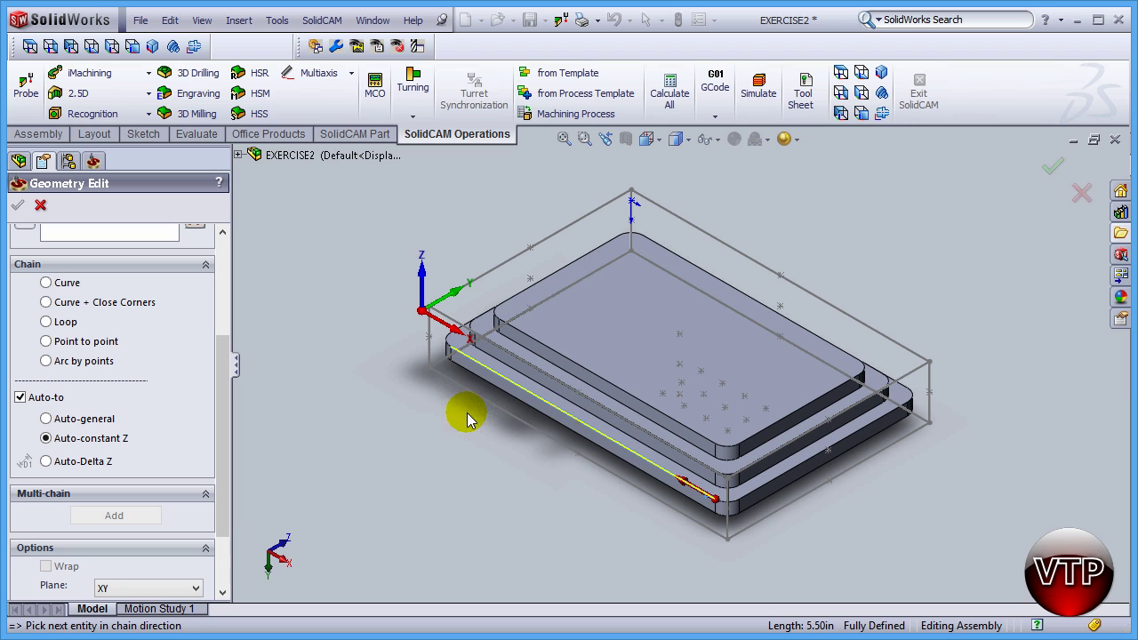
{"action": "left_click", "coordinate": [471, 370]}
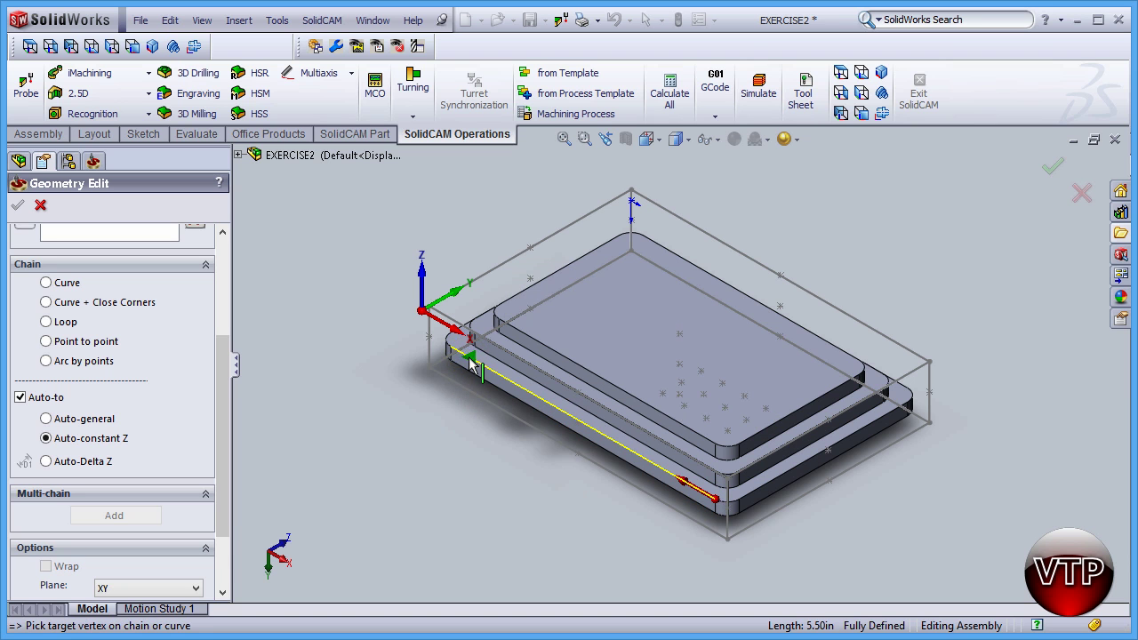
{"action": "left_click", "coordinate": [472, 369]}
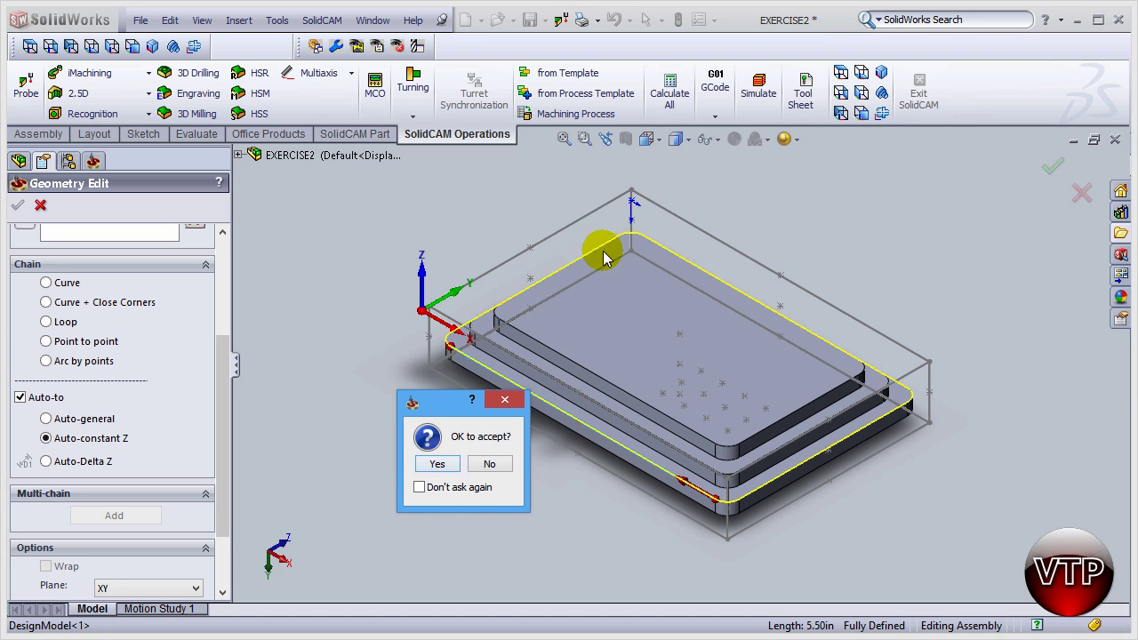
{"action": "left_click", "coordinate": [435, 463]}
{"action": "left_click", "coordinate": [14, 206]}
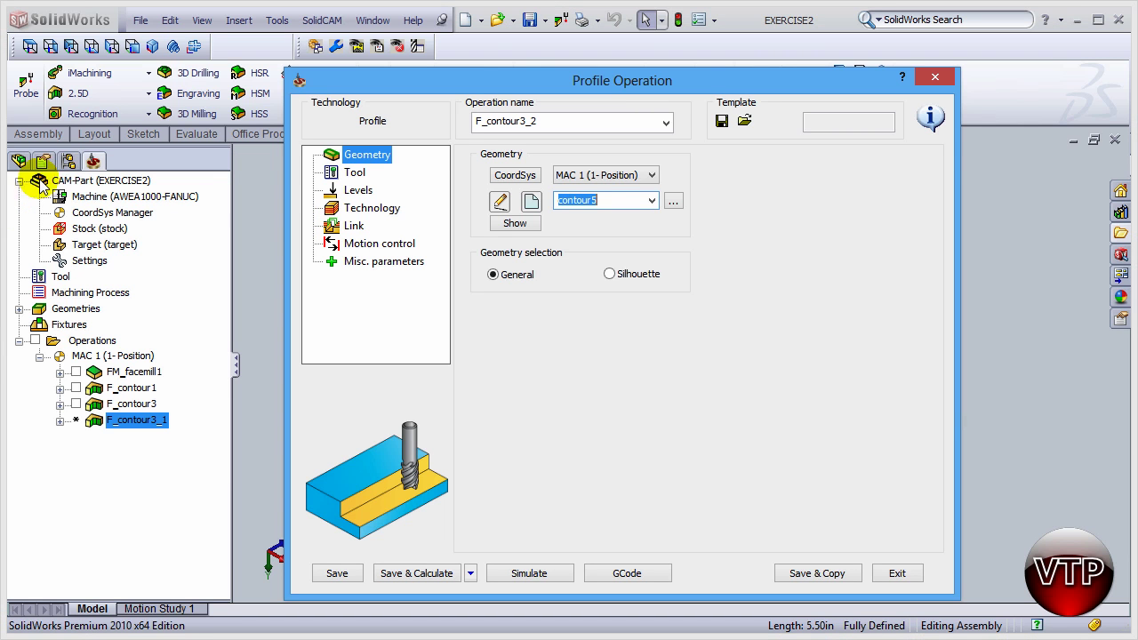
Step: On the Levels page, set the profile depth to 0.85 by picking the lowest face (Z -0.85)
{"action": "left_click", "coordinate": [366, 192]}
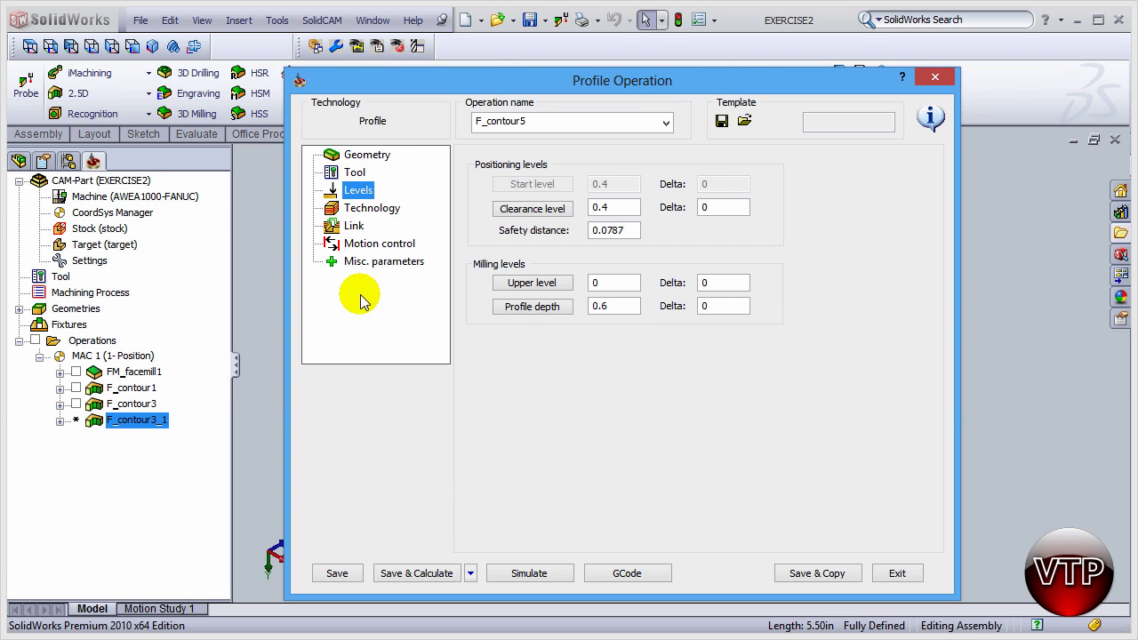
{"action": "left_click", "coordinate": [518, 307]}
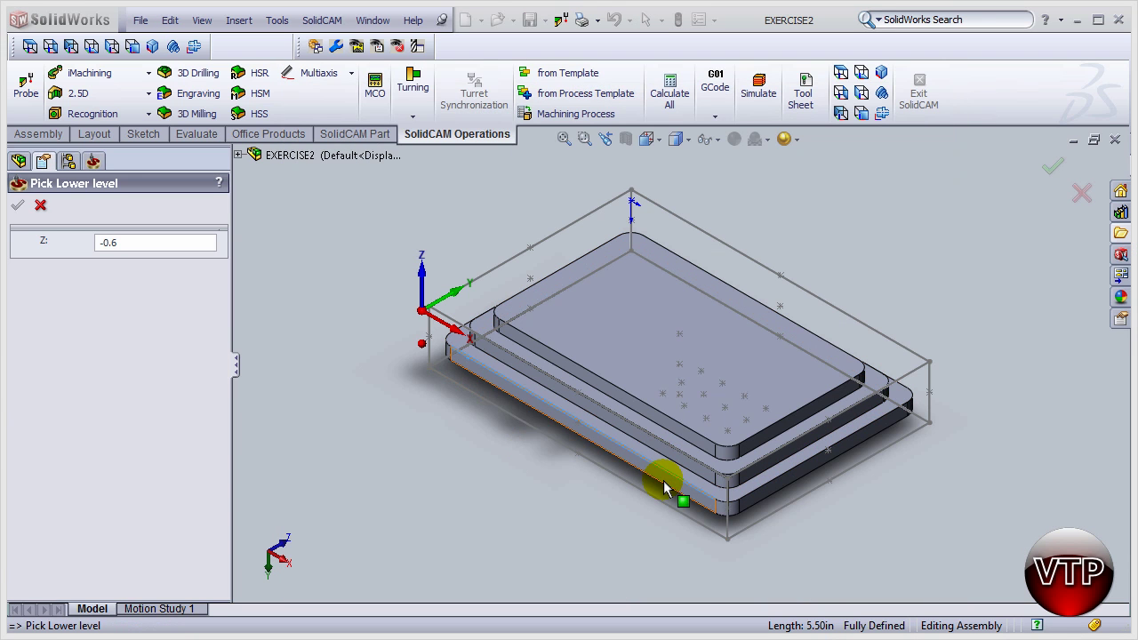
{"action": "middle_click_drag", "start_coordinate": [613, 528], "coordinate": [616, 380]}
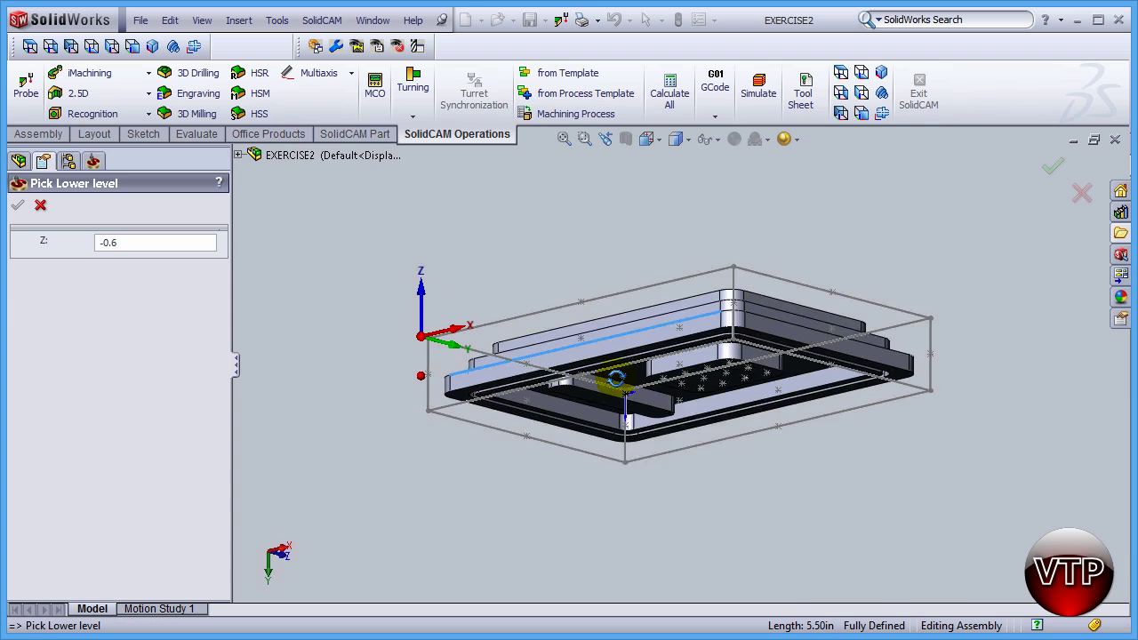
{"action": "scroll", "coordinate": [746, 315], "scroll_direction": "down", "scroll_amount": 6}
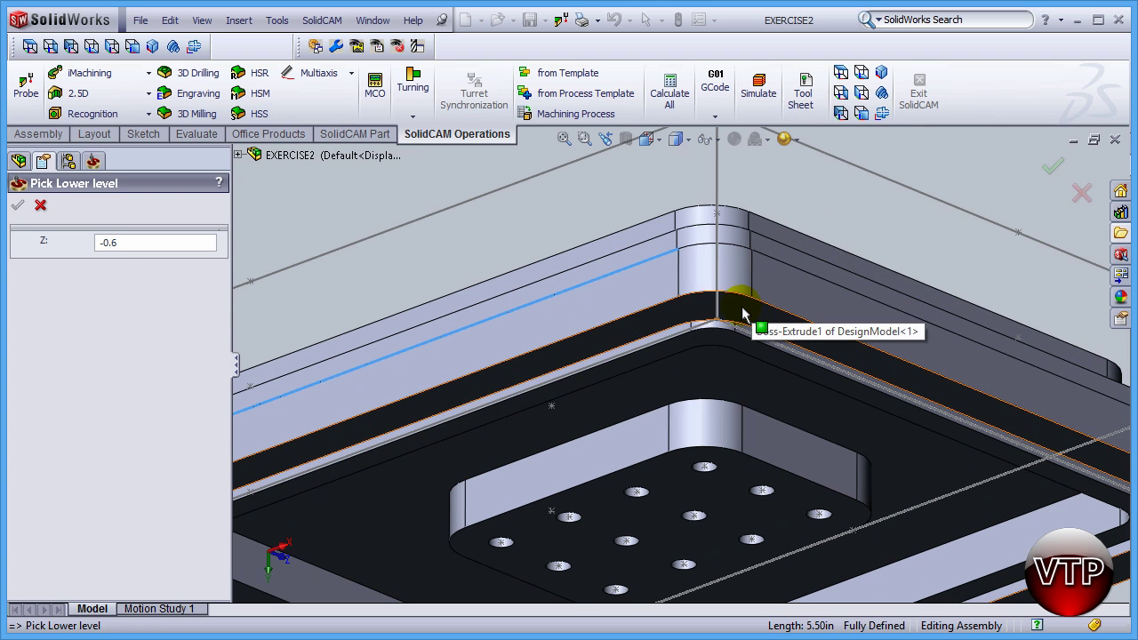
{"action": "left_click", "coordinate": [745, 316]}
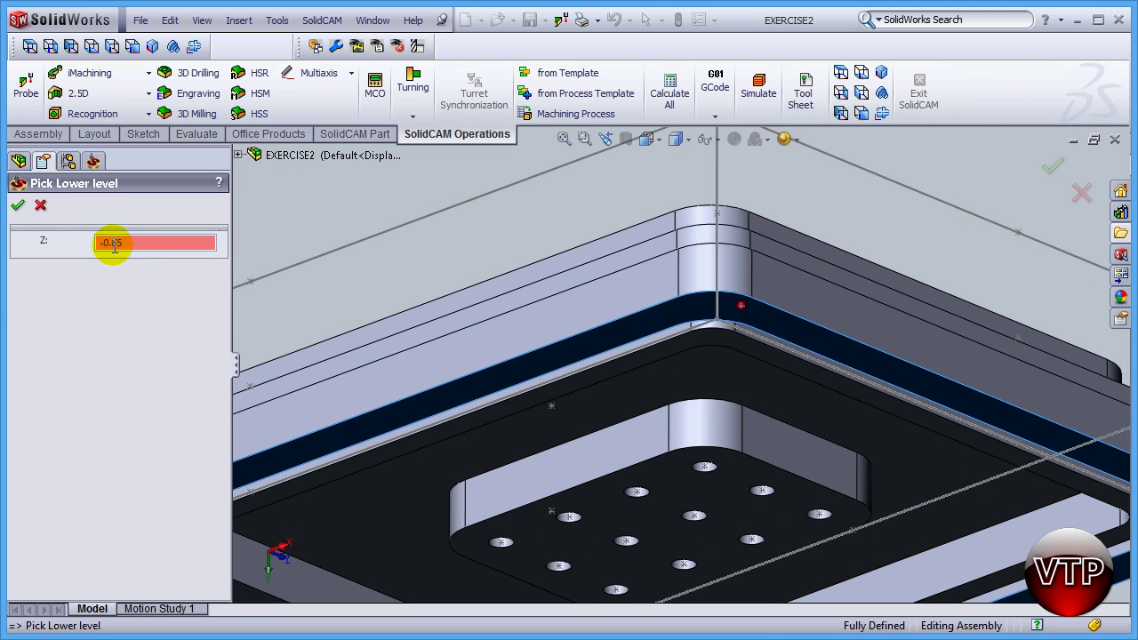
{"action": "left_click", "coordinate": [18, 207]}
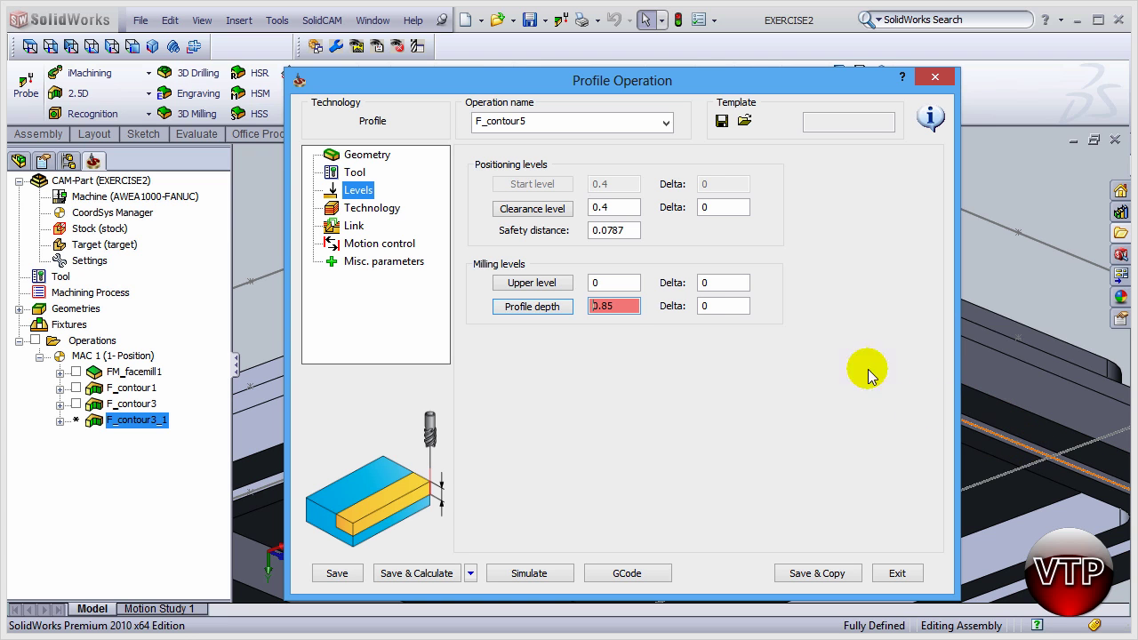
Step: Change the profile depth delta to -.35
{"action": "left_click", "coordinate": [712, 306]}
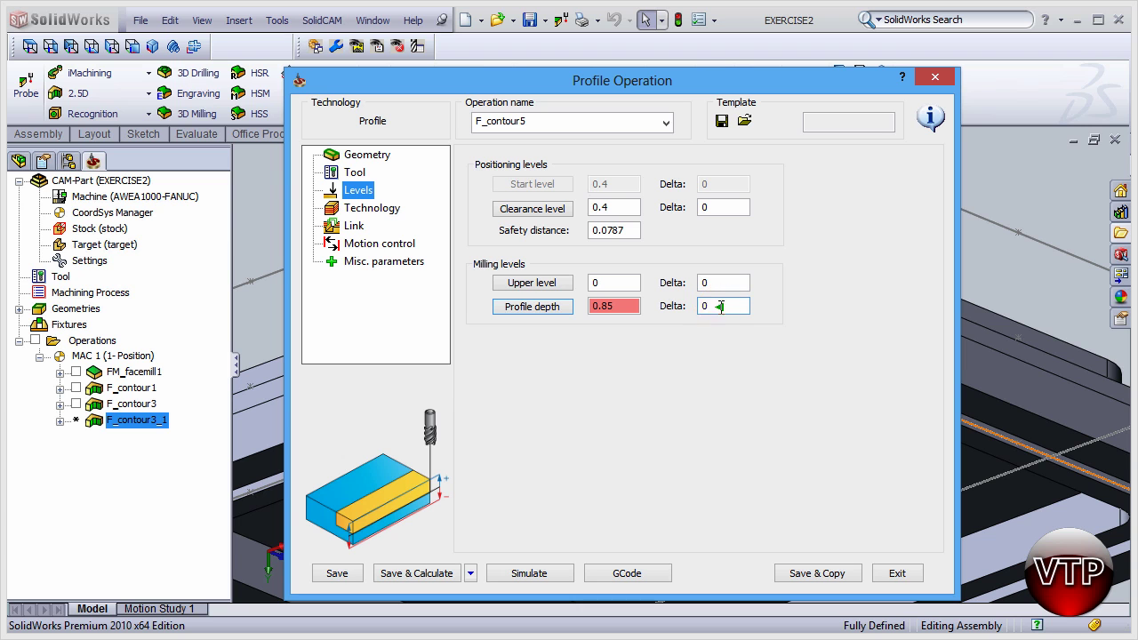
{"action": "left_click_drag", "start_coordinate": [712, 306], "coordinate": [687, 306]}
{"action": "type", "text": "-.25"}
{"action": "left_click", "coordinate": [706, 306]}
{"action": "type", "text": "."}
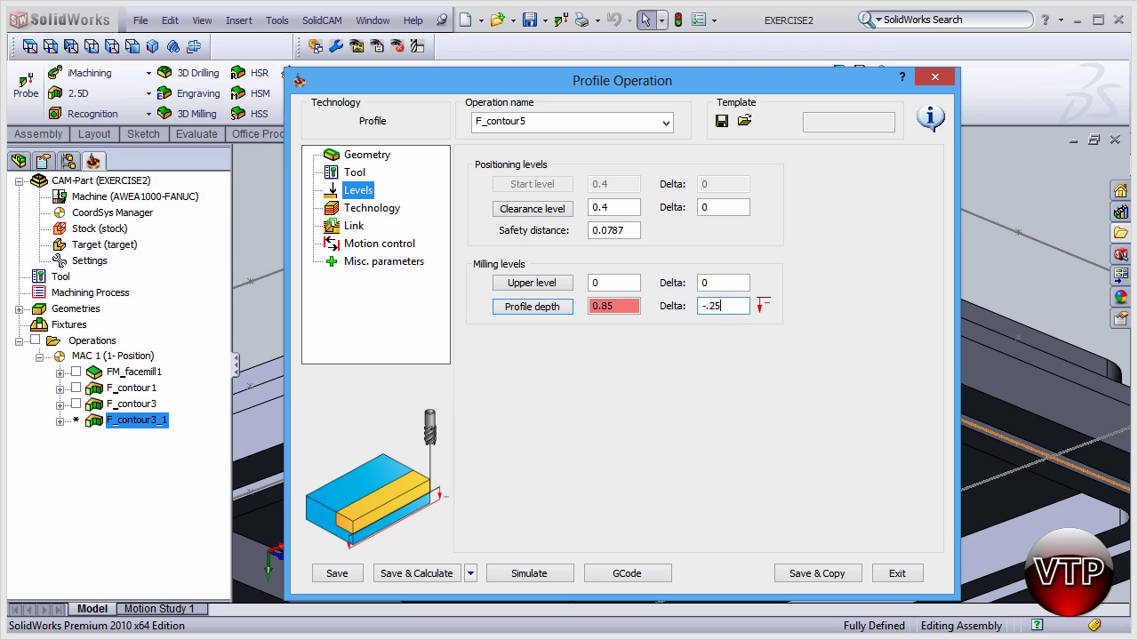
{"action": "double_click", "coordinate": [714, 305]}
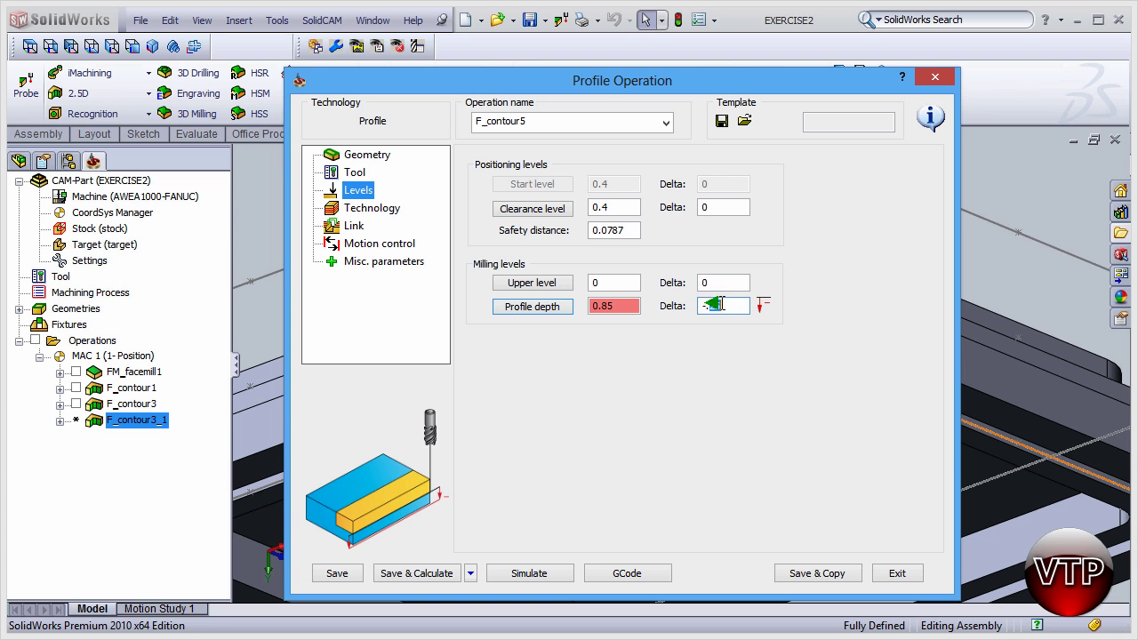
{"action": "type", "text": "35"}
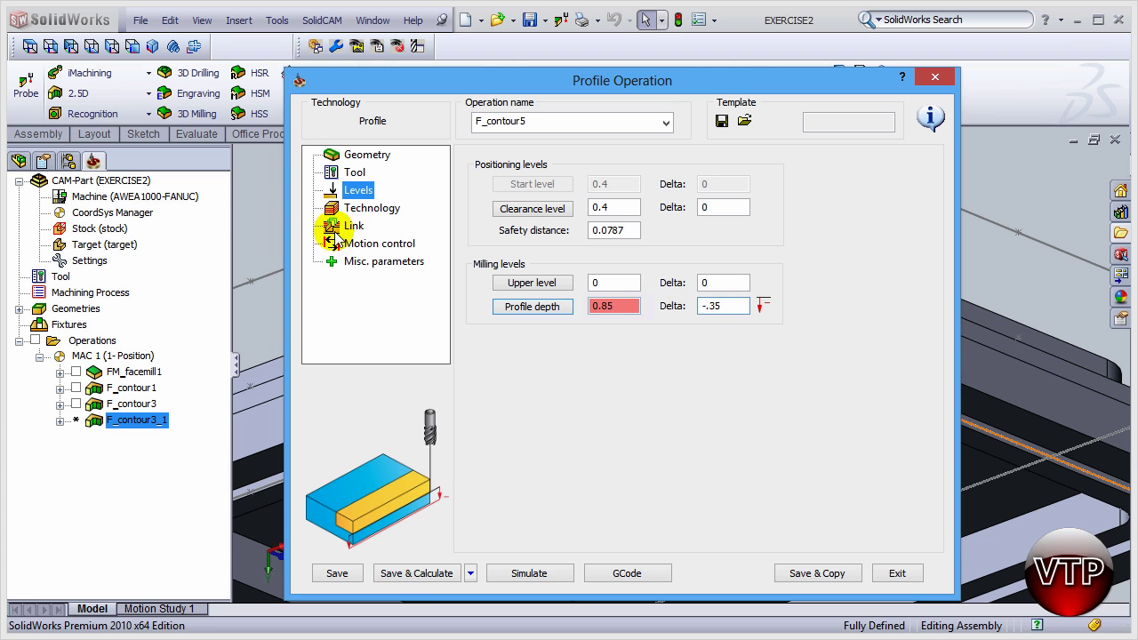
Step: In Technology, change the floor offset from 0.005 to 0, dismissing an incorrect-input error
{"action": "left_click", "coordinate": [346, 207]}
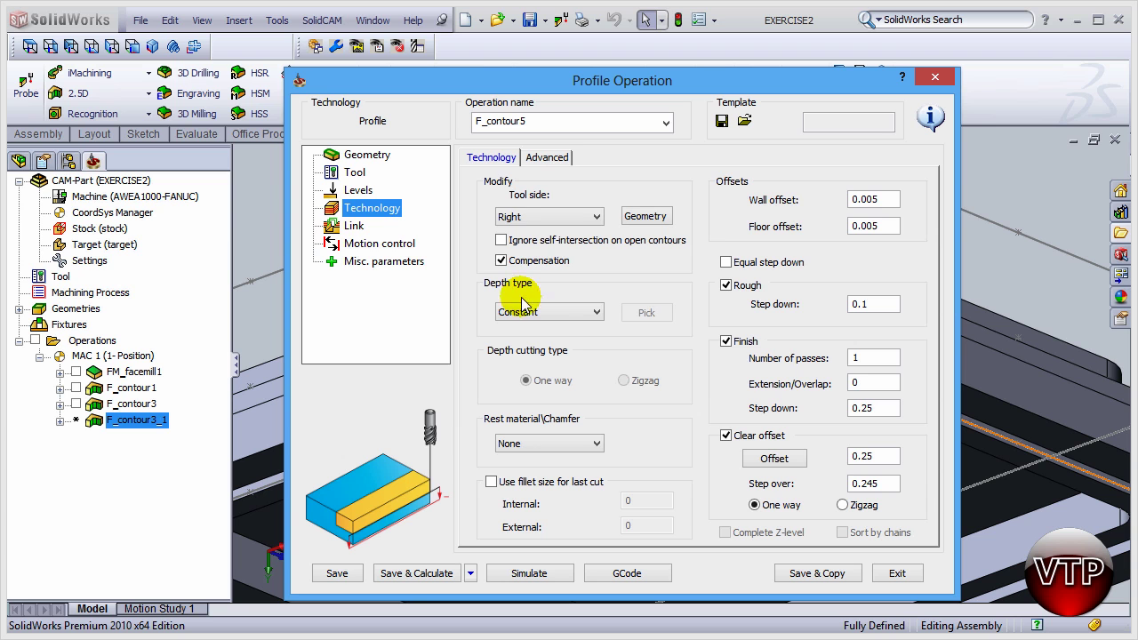
{"action": "left_click", "coordinate": [875, 224]}
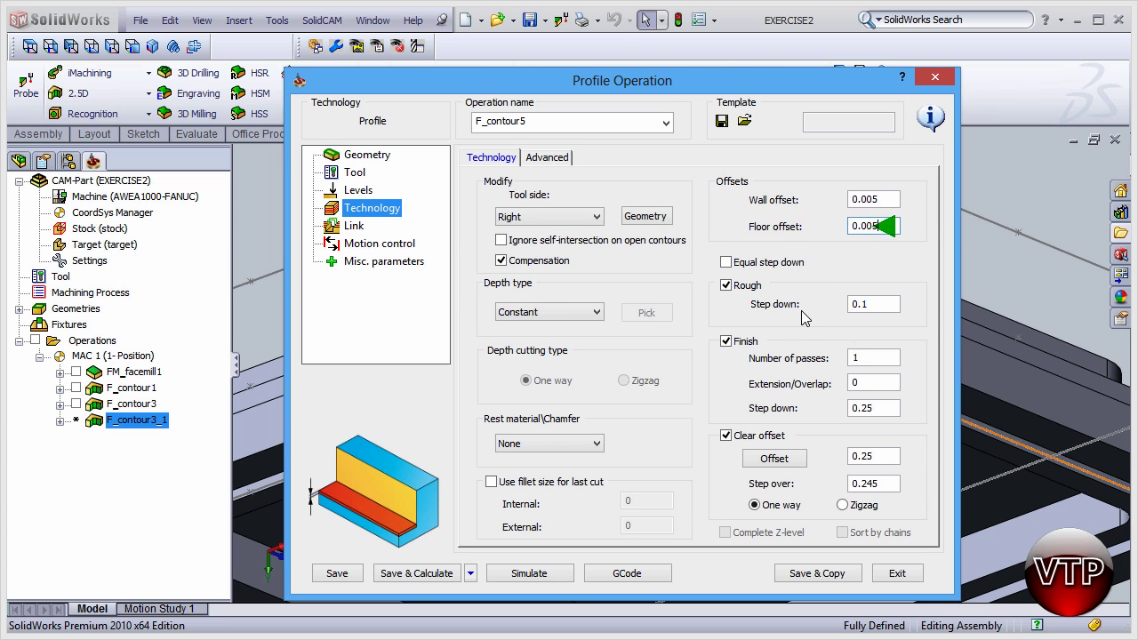
{"action": "left_click", "coordinate": [813, 230]}
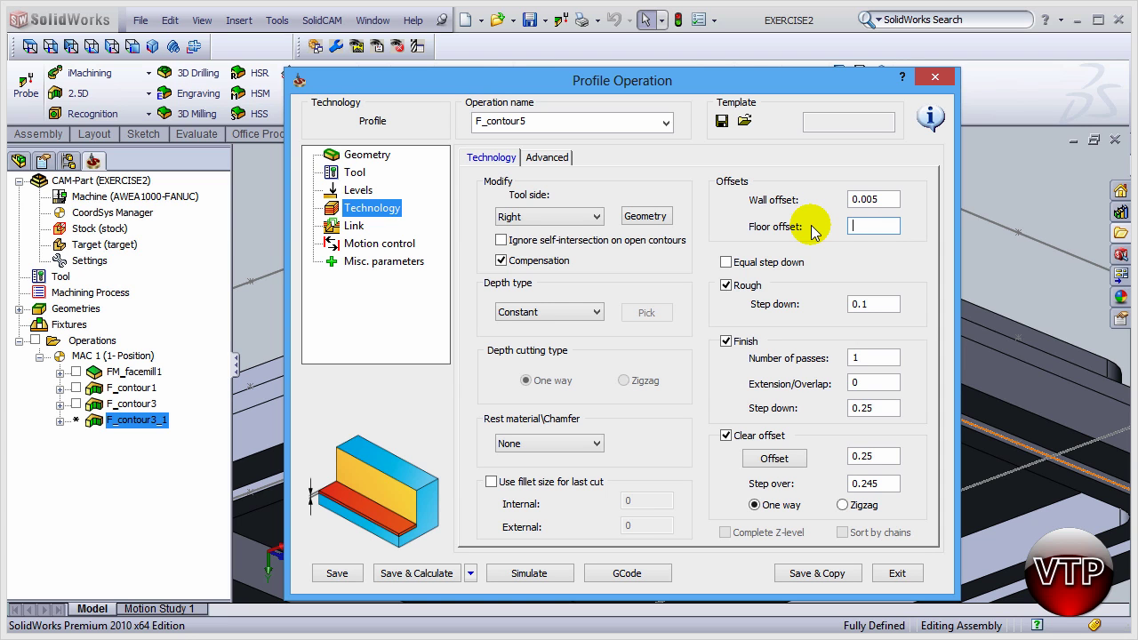
{"action": "left_click", "coordinate": [412, 574]}
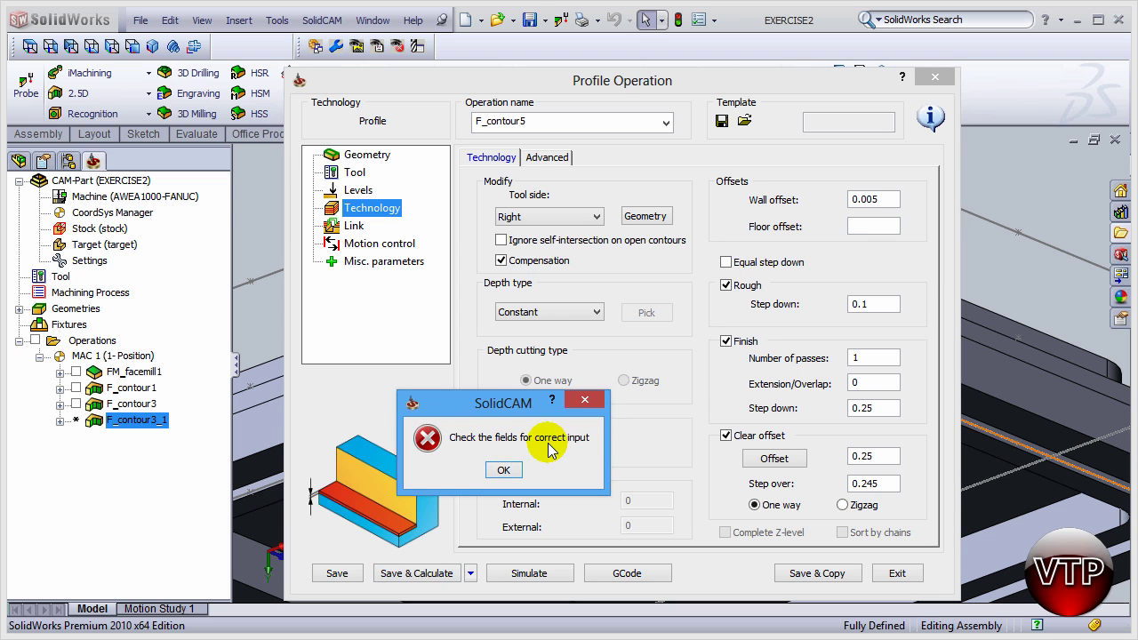
{"action": "left_click", "coordinate": [504, 471]}
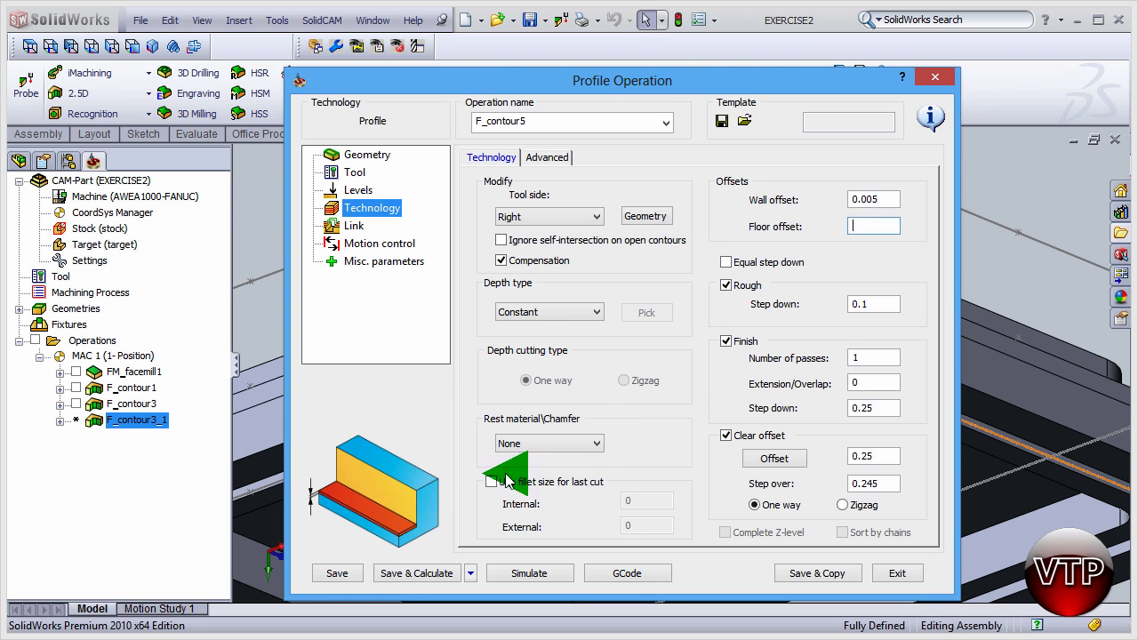
{"action": "left_click", "coordinate": [859, 225]}
{"action": "left_click", "coordinate": [890, 227]}
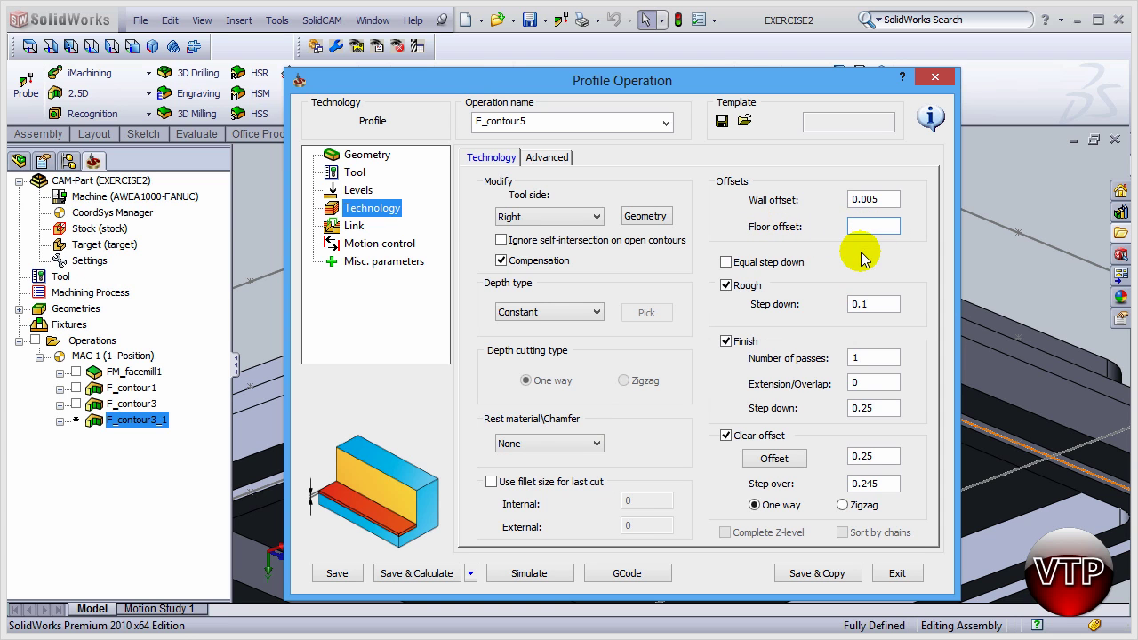
{"action": "type", "text": "0"}
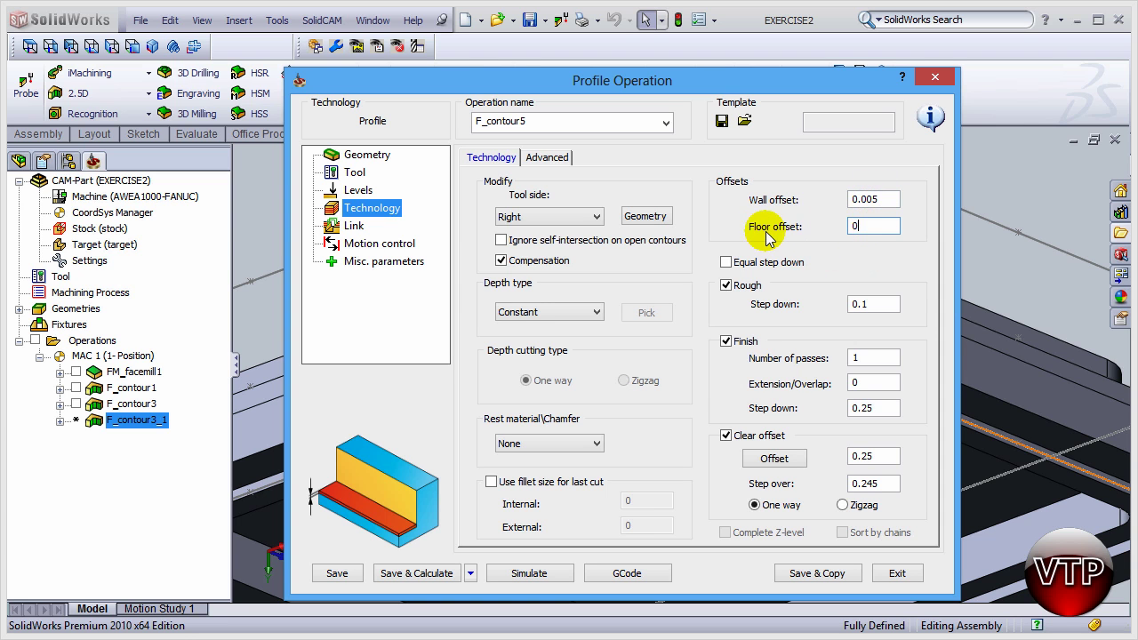
{"action": "left_click", "coordinate": [867, 302]}
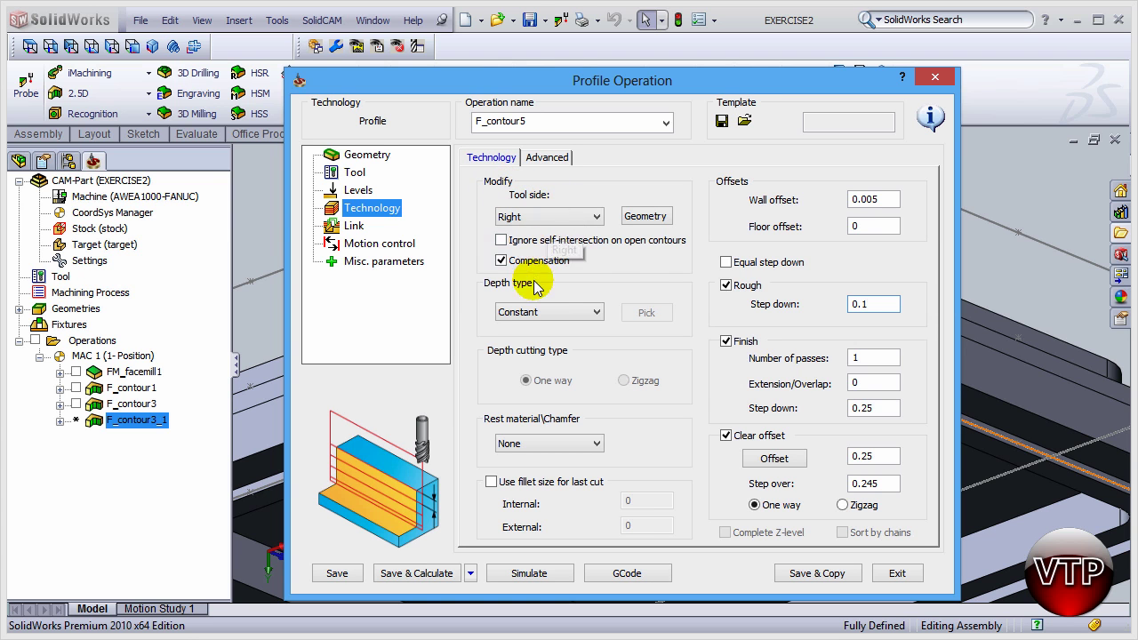
Step: Switch the chain geometry's tool side from Right to Left
{"action": "left_click", "coordinate": [643, 220]}
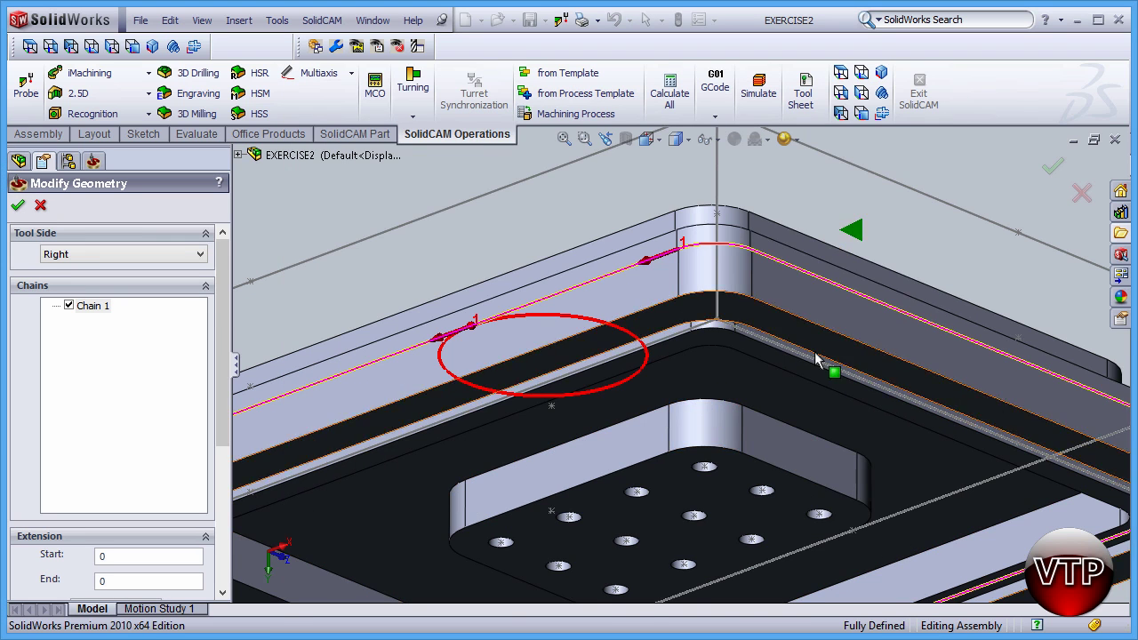
{"action": "key", "text": "f"}
{"action": "middle_click_drag", "start_coordinate": [812, 380], "coordinate": [752, 523]}
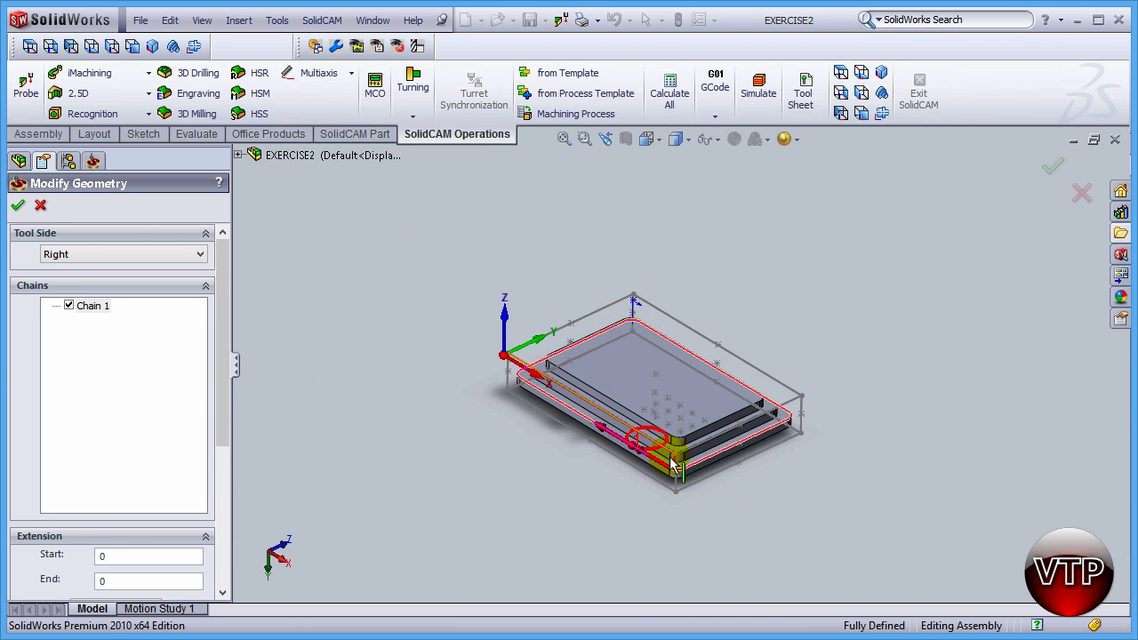
{"action": "scroll", "coordinate": [650, 445], "scroll_direction": "down", "scroll_amount": 3}
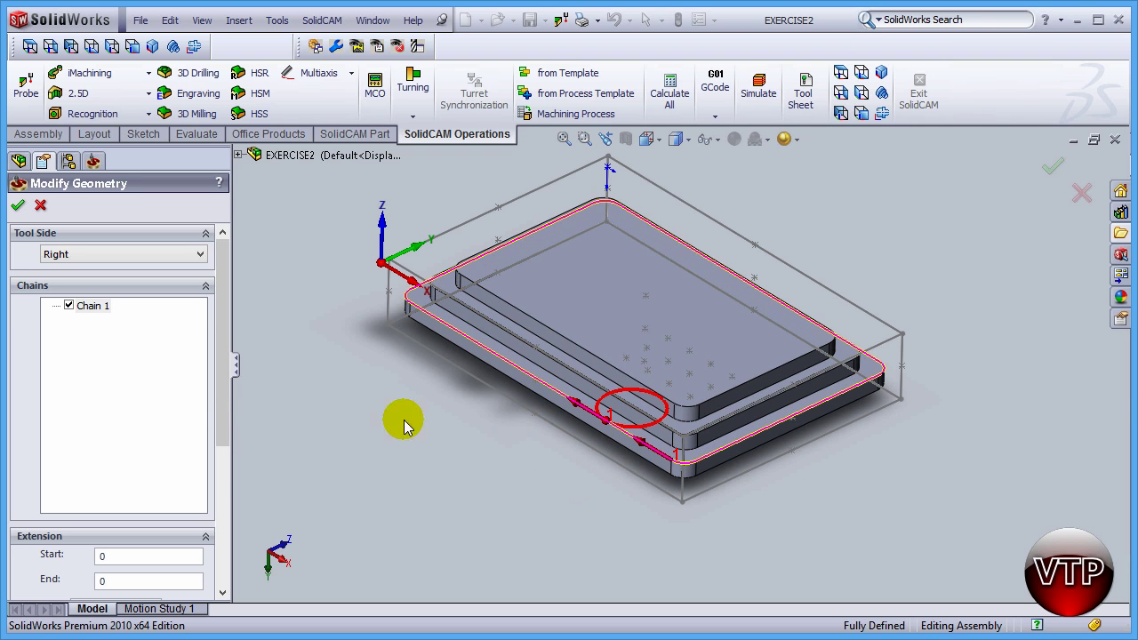
{"action": "left_click", "coordinate": [77, 256]}
{"action": "left_click", "coordinate": [71, 281]}
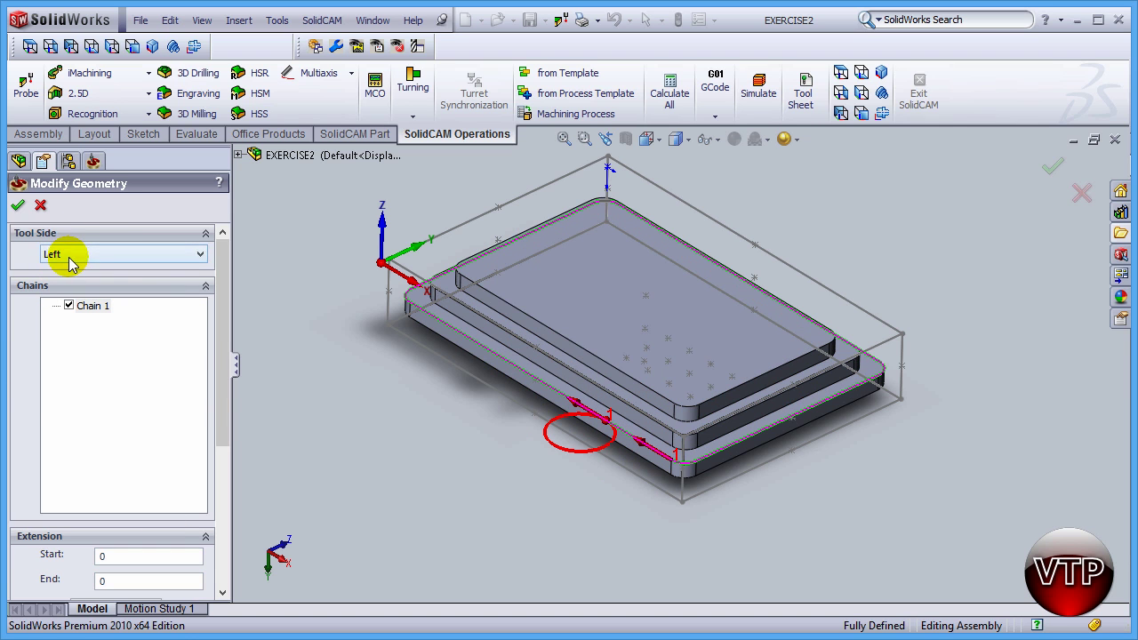
{"action": "left_click", "coordinate": [18, 205]}
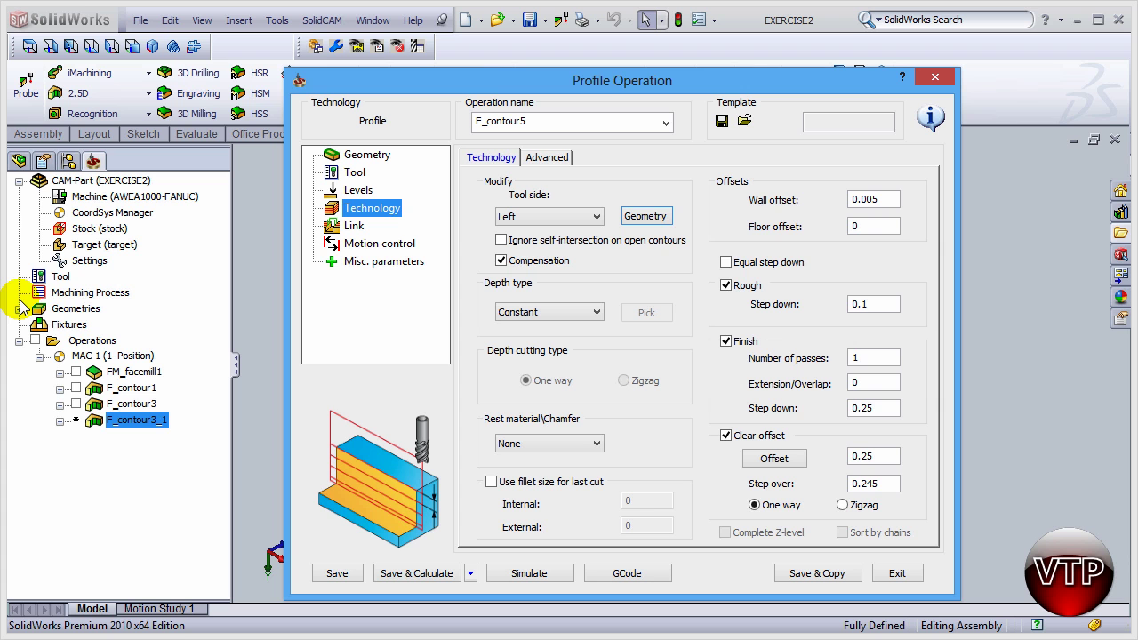
Step: Save and calculate F_contour5, then play the SolidVerify simulation and inspect the stepped part
{"action": "left_click", "coordinate": [427, 576]}
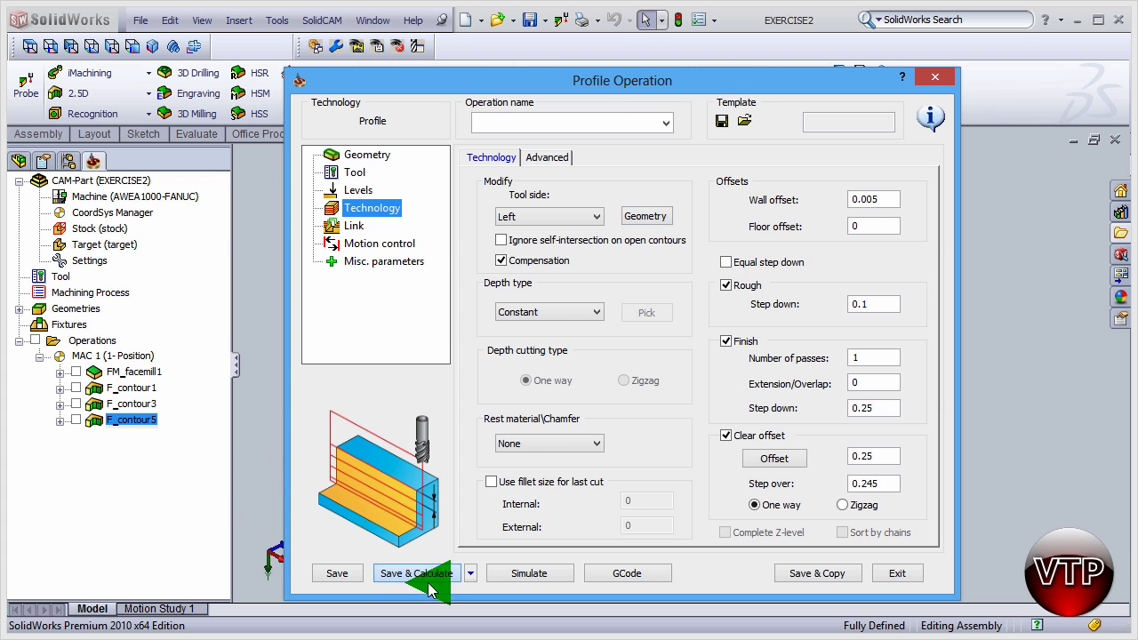
{"action": "left_click", "coordinate": [530, 576]}
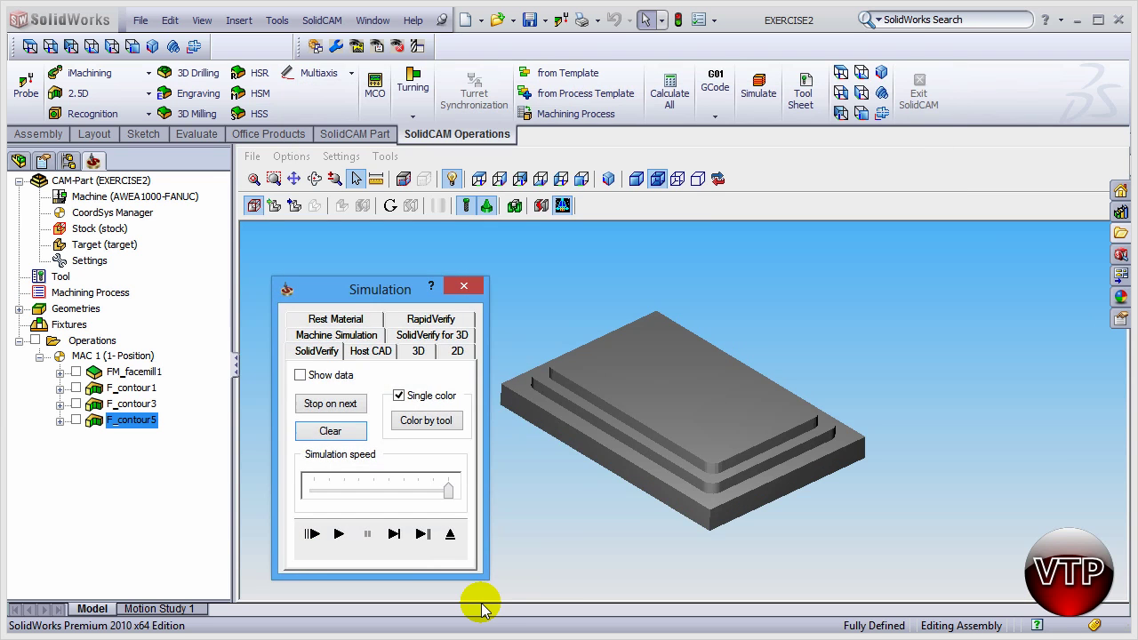
{"action": "left_click", "coordinate": [338, 535]}
{"action": "middle_click_drag", "start_coordinate": [930, 521], "coordinate": [849, 535]}
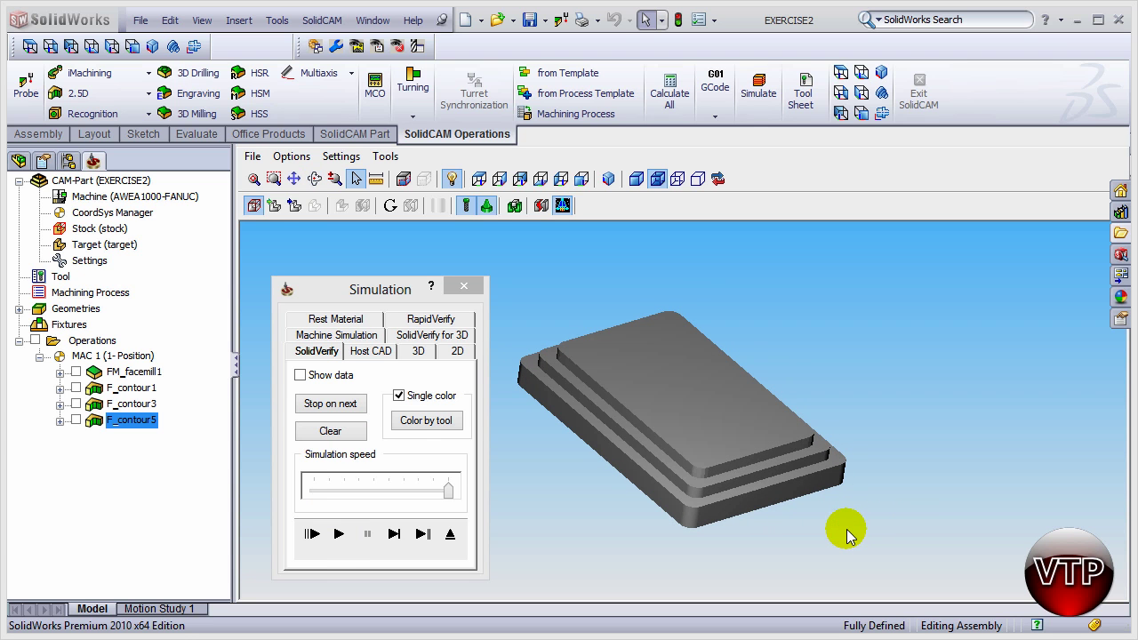